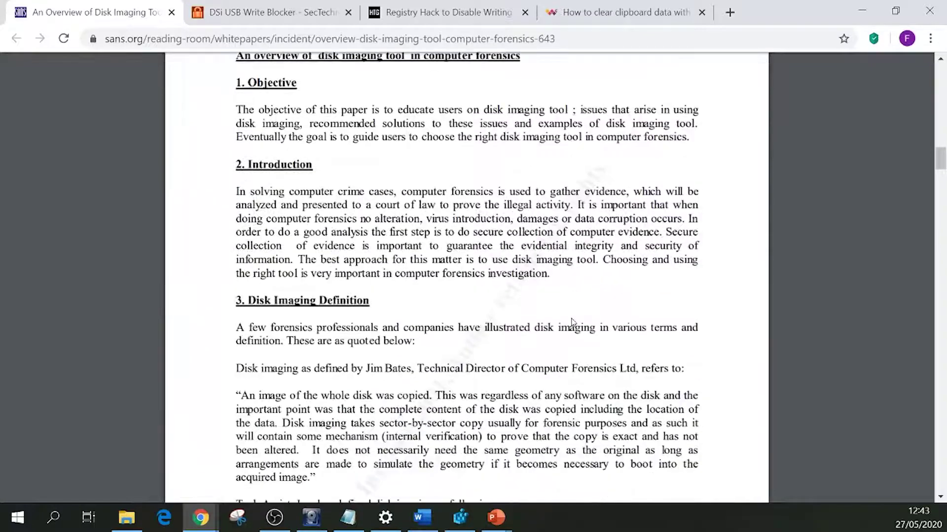
Read the SANS disk imaging whitepaper from its objective through the recommended solutions and product comparison table, and return to its beginning
{"action": "scroll", "coordinate": [572, 322], "scroll_direction": "down", "scroll_amount": 3}
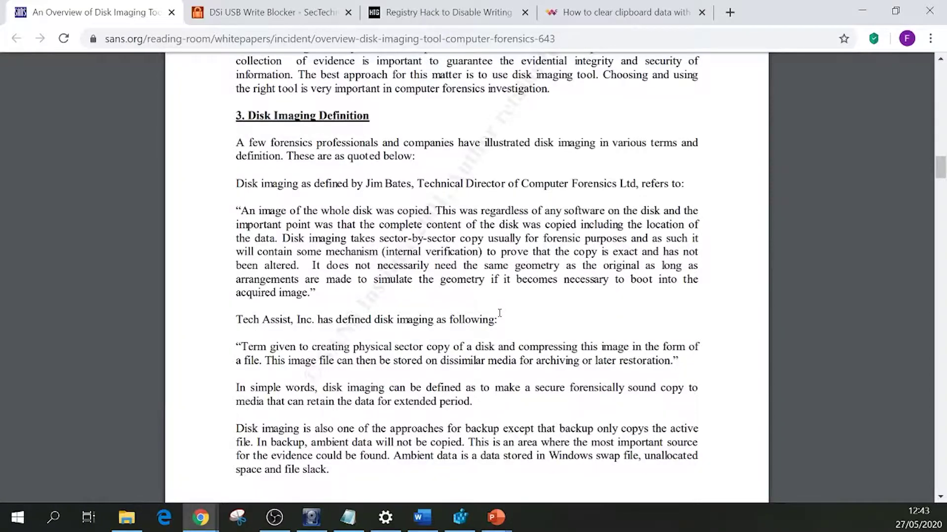
{"action": "scroll", "coordinate": [499, 314], "scroll_direction": "down", "scroll_amount": 4}
{"action": "scroll", "coordinate": [500, 313], "scroll_direction": "down", "scroll_amount": 3}
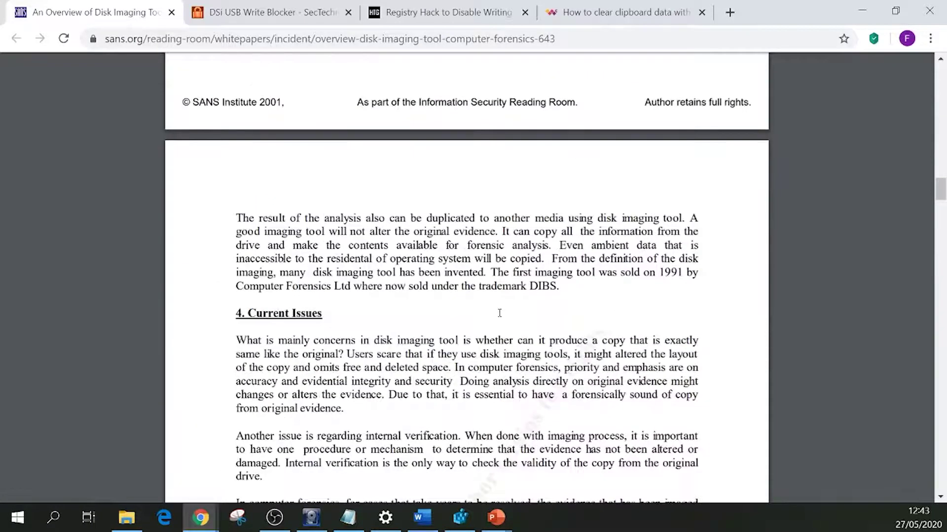
{"action": "scroll", "coordinate": [500, 314], "scroll_direction": "down", "scroll_amount": 10}
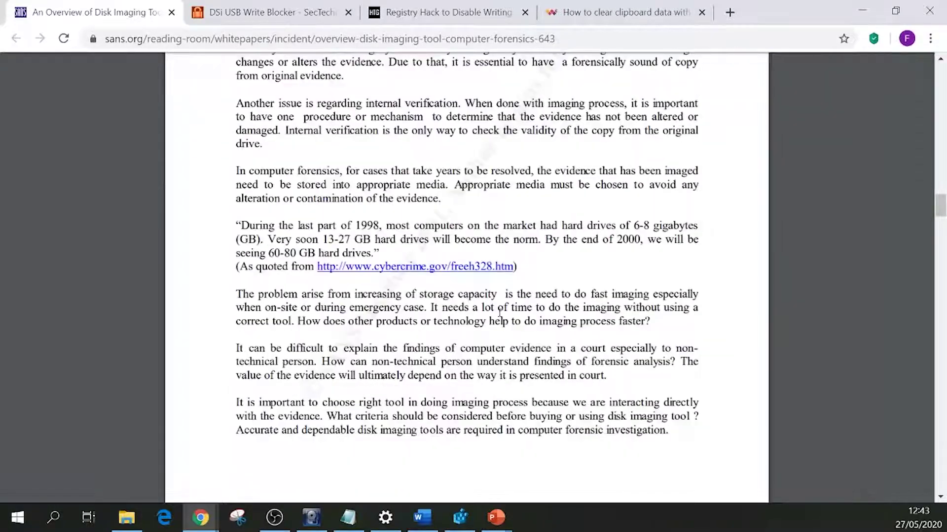
{"action": "scroll", "coordinate": [499, 313], "scroll_direction": "down", "scroll_amount": 3}
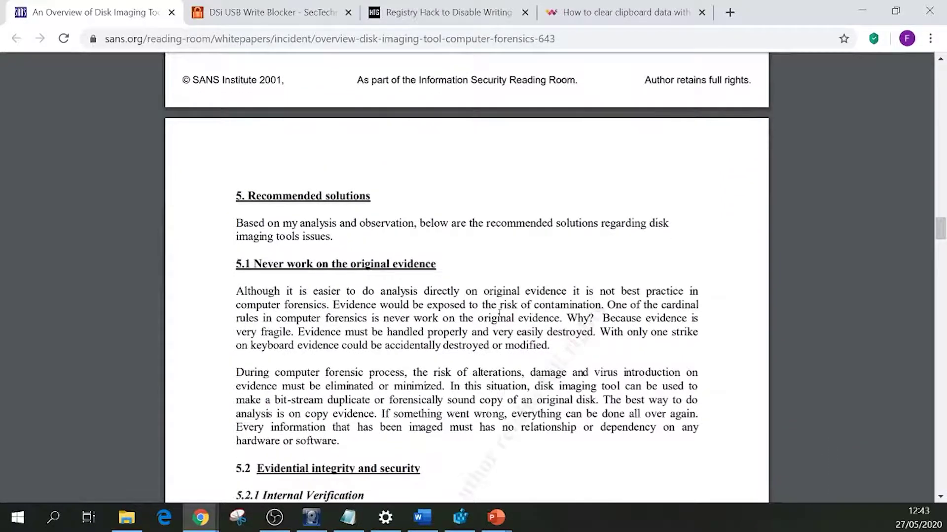
{"action": "scroll", "coordinate": [500, 314], "scroll_direction": "down", "scroll_amount": 2}
{"action": "scroll", "coordinate": [500, 313], "scroll_direction": "down", "scroll_amount": 8}
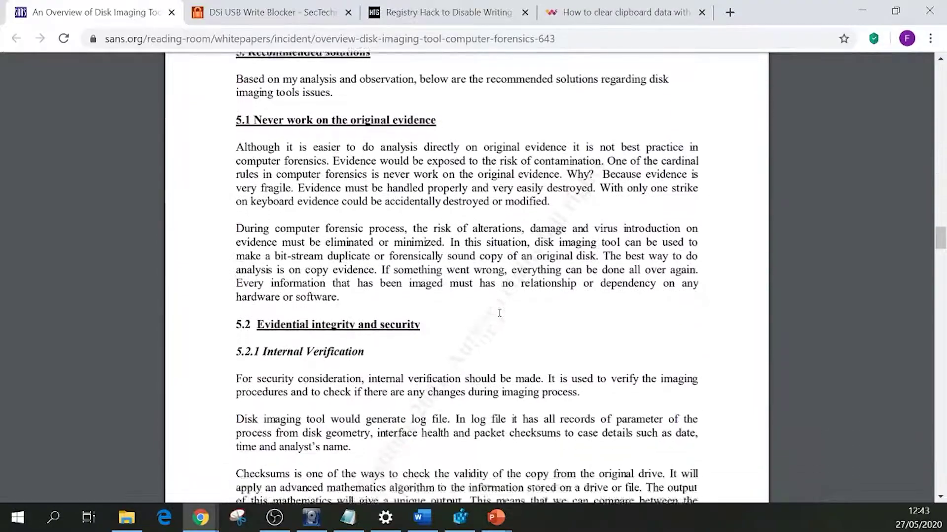
{"action": "scroll", "coordinate": [499, 313], "scroll_direction": "down", "scroll_amount": 7}
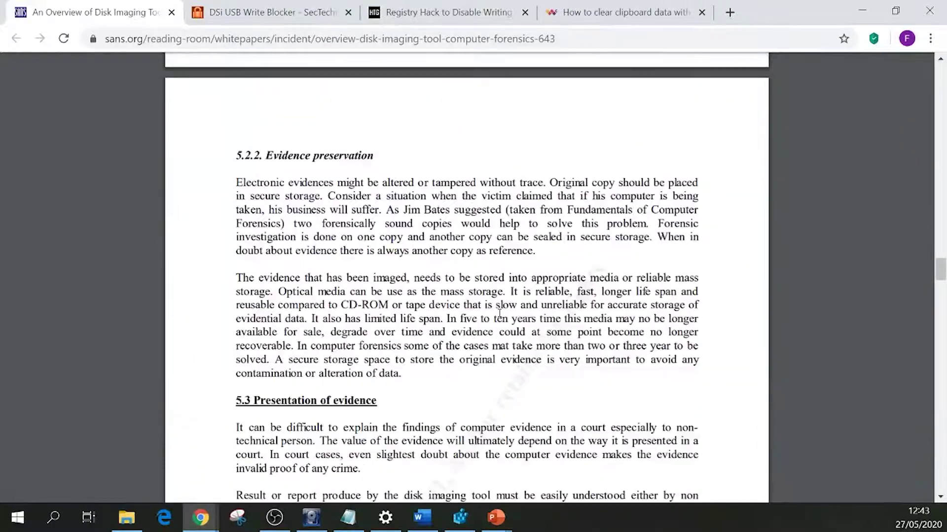
{"action": "scroll", "coordinate": [499, 313], "scroll_direction": "down", "scroll_amount": 19}
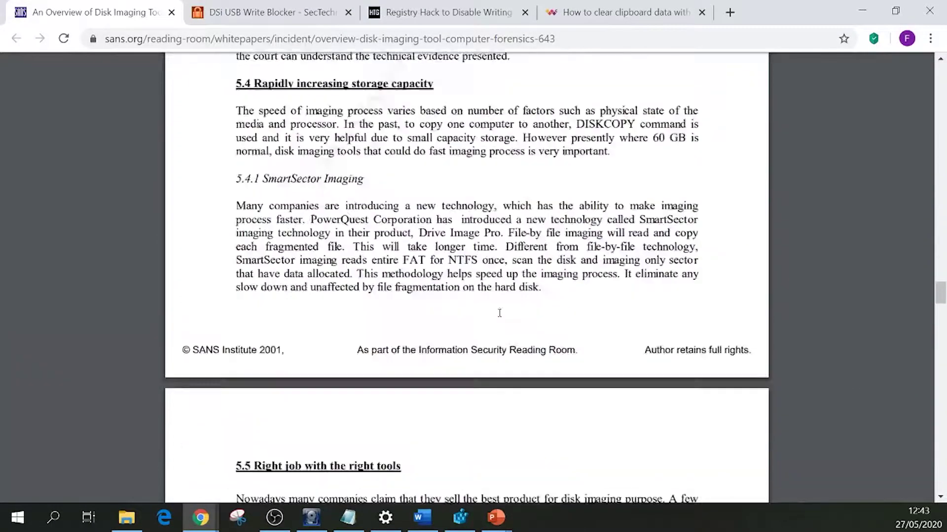
{"action": "scroll", "coordinate": [499, 313], "scroll_direction": "down", "scroll_amount": 13}
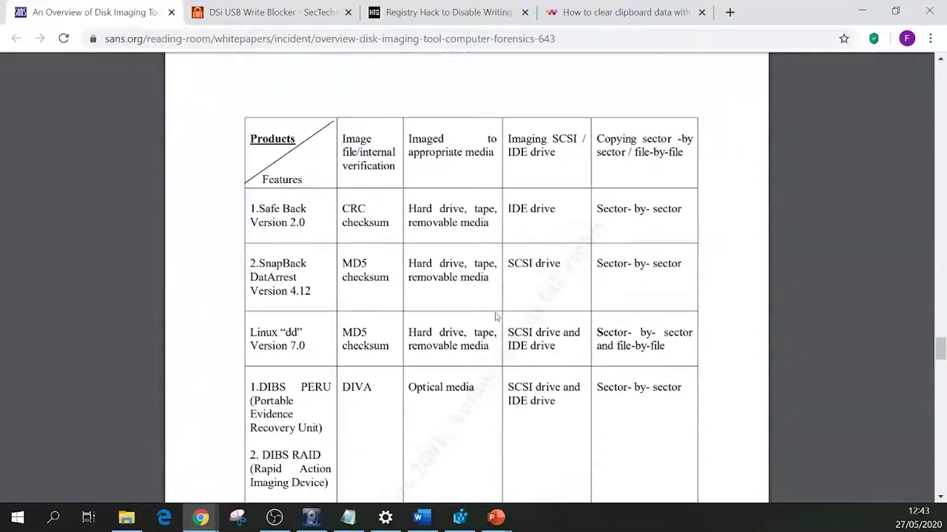
{"action": "scroll", "coordinate": [496, 315], "scroll_direction": "down", "scroll_amount": 3}
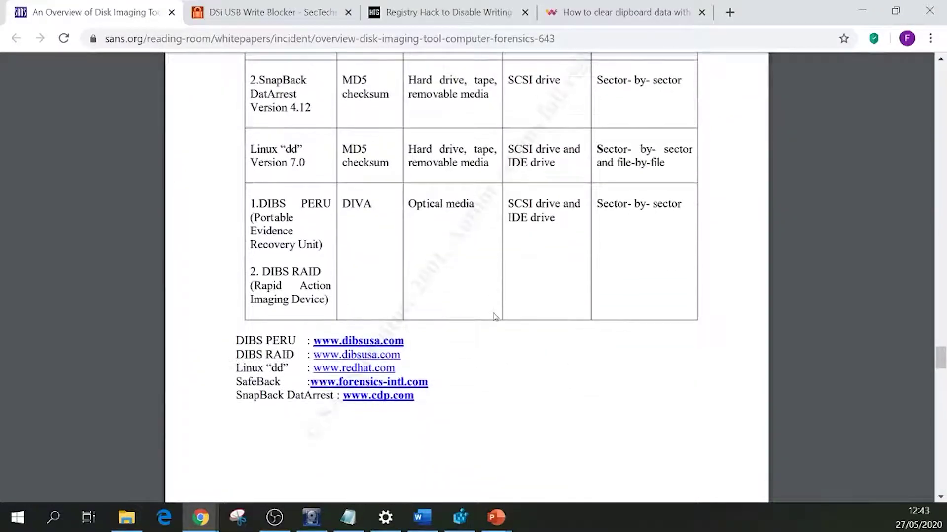
{"action": "scroll", "coordinate": [495, 317], "scroll_direction": "up", "scroll_amount": 4}
{"action": "scroll", "coordinate": [484, 317], "scroll_direction": "up", "scroll_amount": 13}
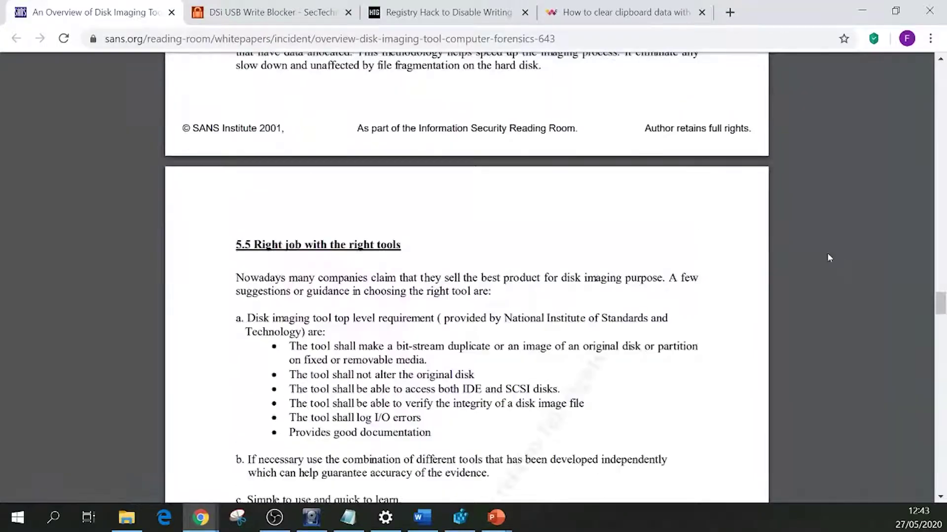
{"action": "left_click_drag", "start_coordinate": [940, 305], "coordinate": [942, 79]}
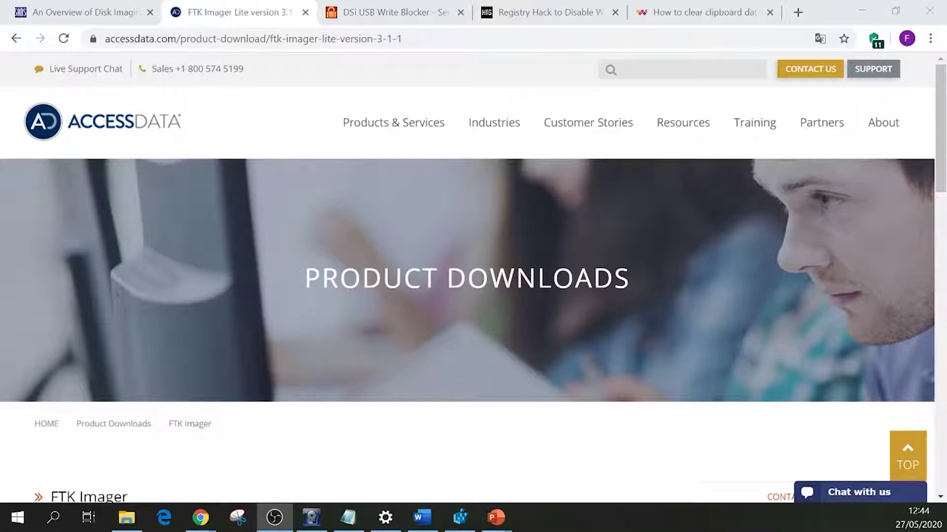
Examine the FTK Imager Lite version 3.1.1 entry on the AccessData product downloads page, highlighting its title
{"action": "scroll", "coordinate": [332, 303], "scroll_direction": "down", "scroll_amount": 4}
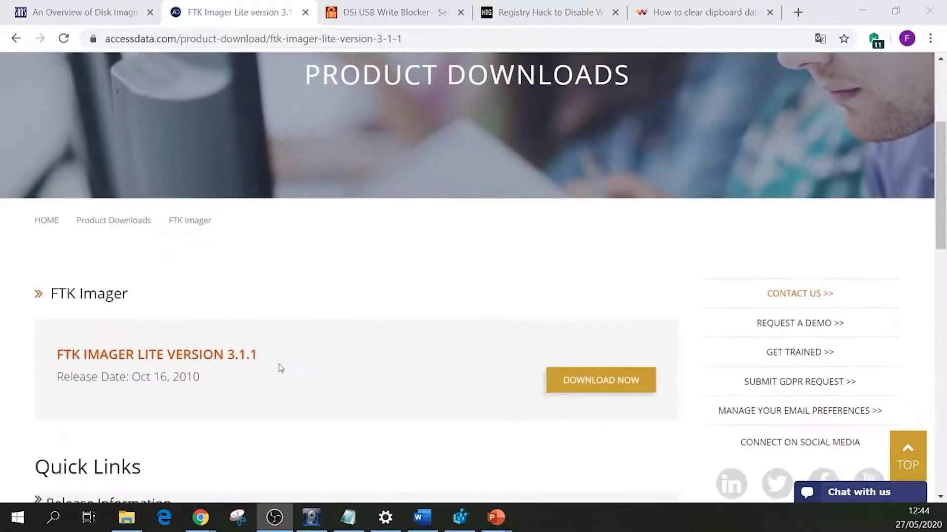
{"action": "left_click_drag", "start_coordinate": [287, 357], "coordinate": [60, 346]}
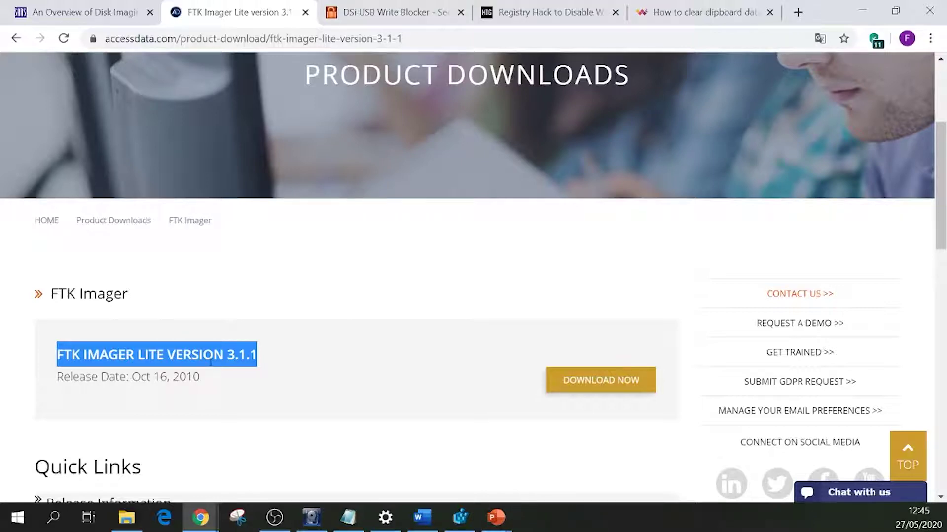
{"action": "scroll", "coordinate": [211, 362], "scroll_direction": "up", "scroll_amount": 4}
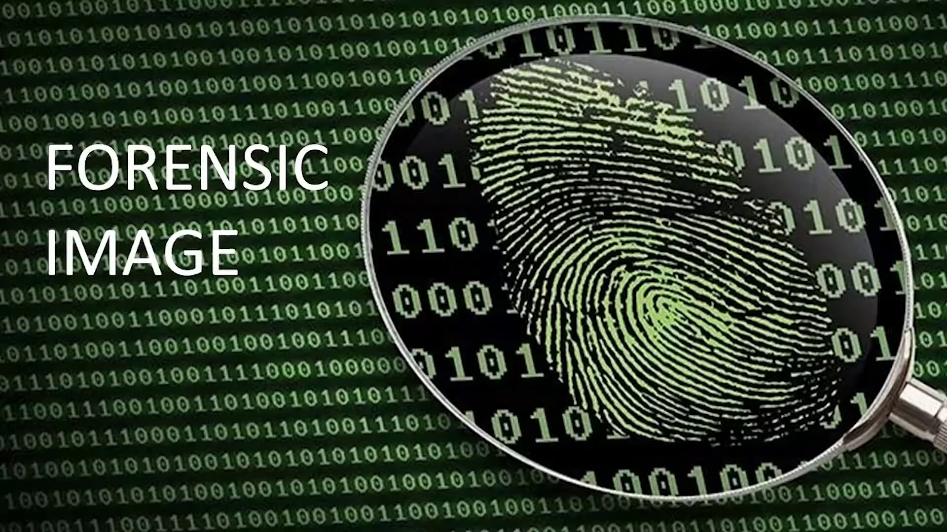
Advance the forensic image presentation, and switch to the browser to review the DSi USB Write Blocker article and its write block options
{"action": "left_click", "coordinate": [402, 320]}
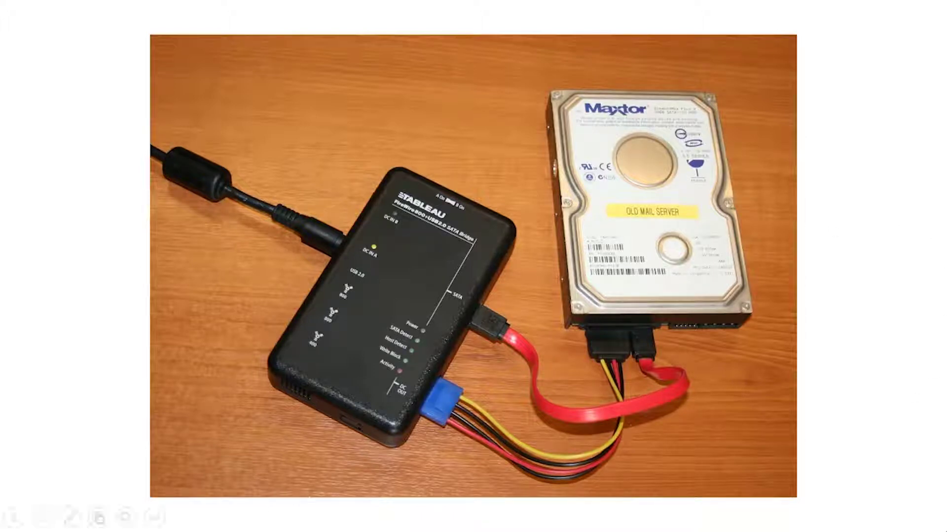
{"action": "key", "text": "alt+Tab"}
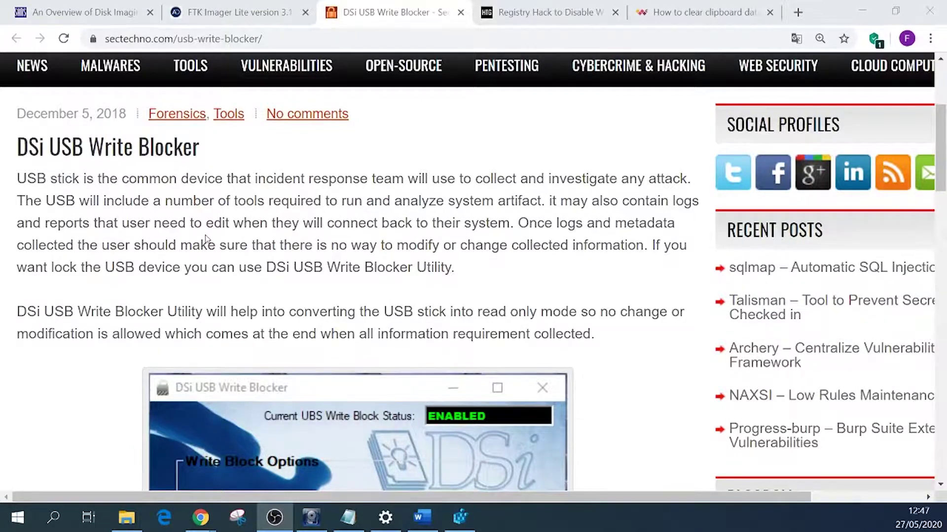
{"action": "scroll", "coordinate": [204, 240], "scroll_direction": "down", "scroll_amount": 2}
{"action": "scroll", "coordinate": [202, 236], "scroll_direction": "down", "scroll_amount": 1}
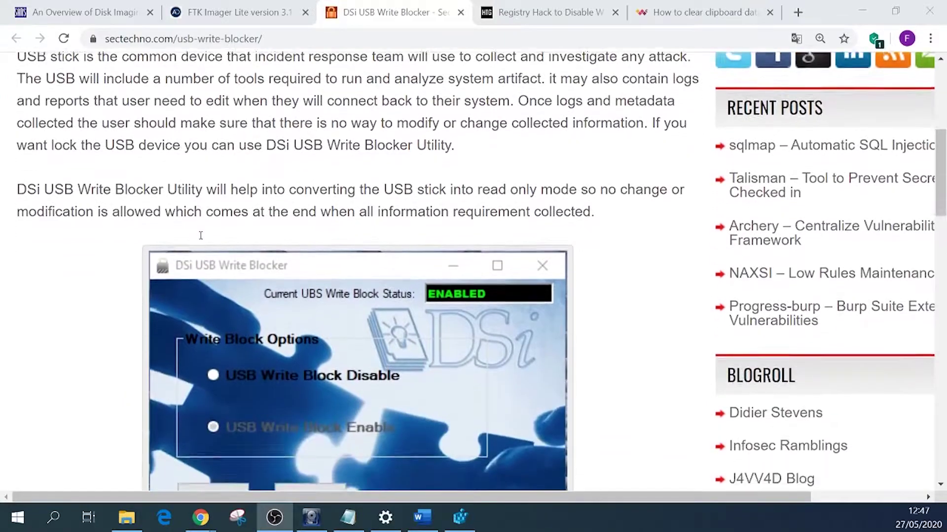
{"action": "scroll", "coordinate": [200, 236], "scroll_direction": "down", "scroll_amount": 1}
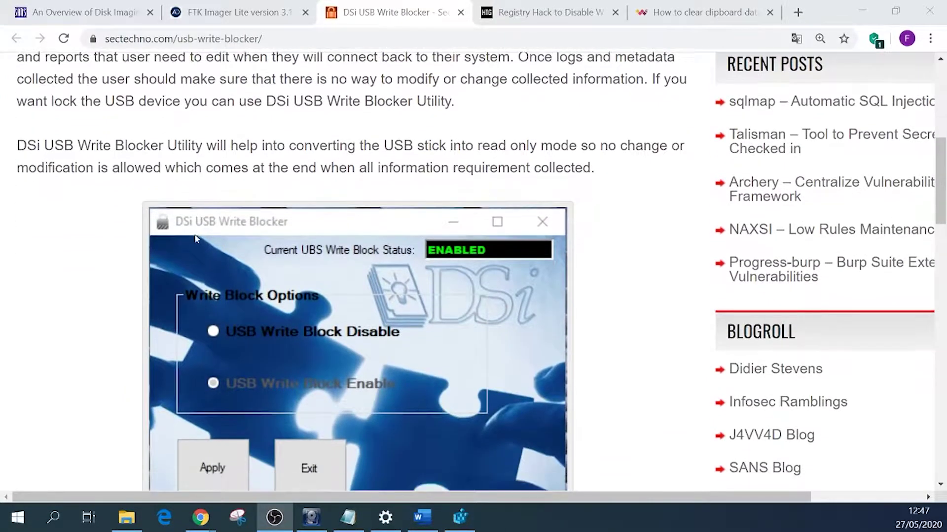
{"action": "scroll", "coordinate": [194, 229], "scroll_direction": "down", "scroll_amount": 2}
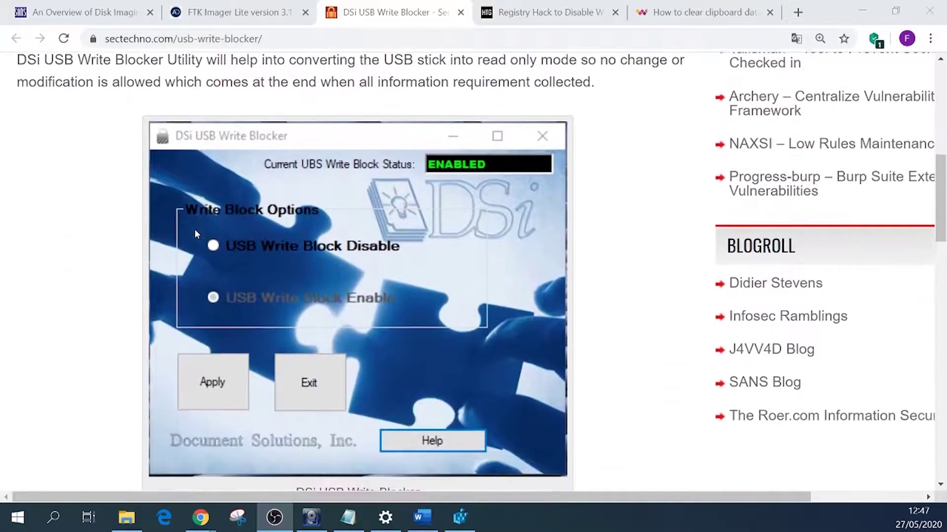
{"action": "scroll", "coordinate": [193, 230], "scroll_direction": "up", "scroll_amount": 2}
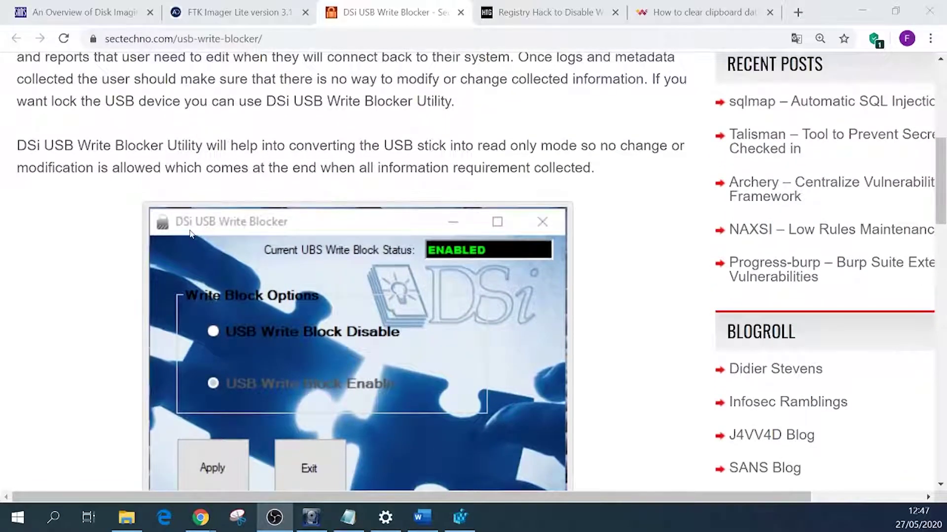
{"action": "scroll", "coordinate": [191, 233], "scroll_direction": "up", "scroll_amount": 5}
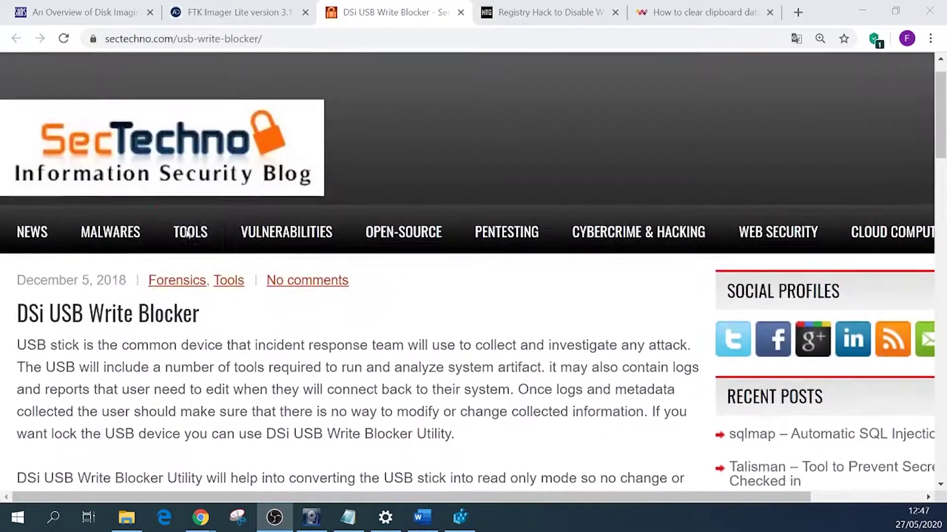
Open the How-To Geek article on disabling writing to USB drives and examine the StorageDevicePolicies key path and its WriteProtect dword value
{"action": "left_click", "coordinate": [507, 17]}
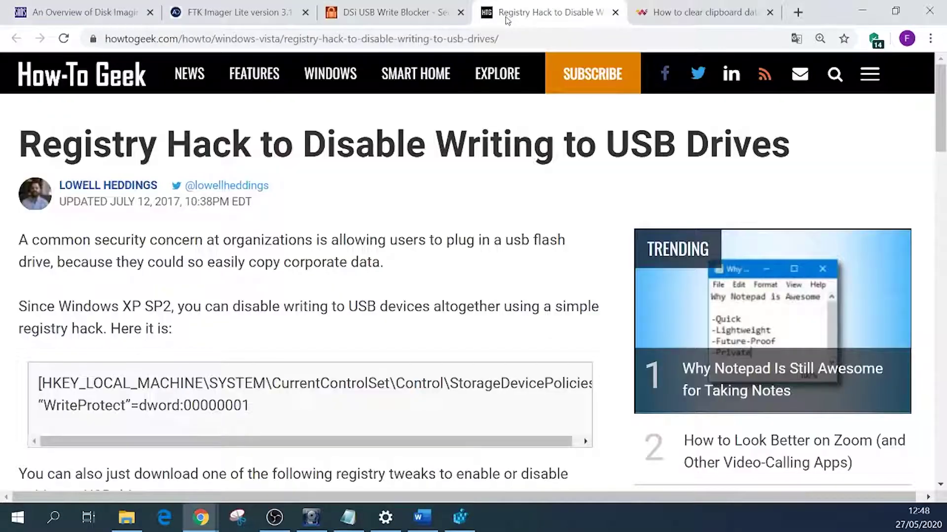
{"action": "left_click_drag", "start_coordinate": [264, 408], "coordinate": [32, 397]}
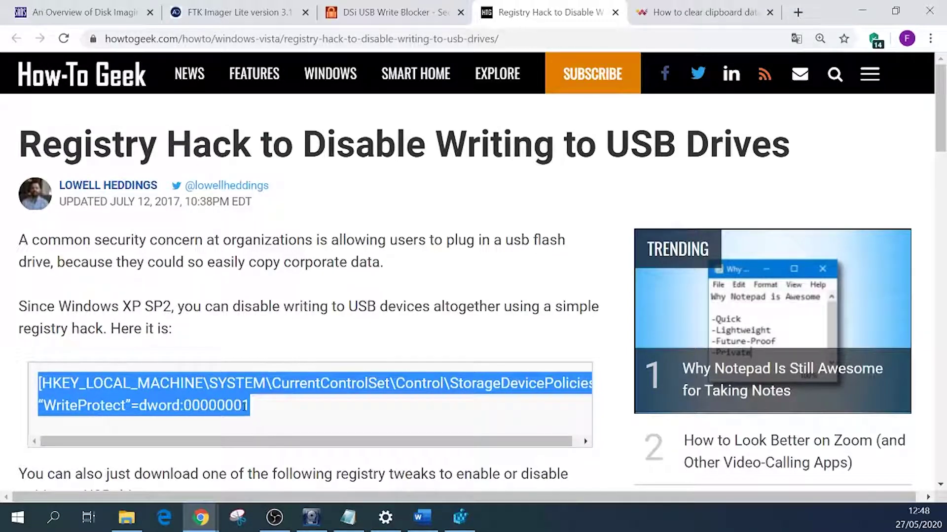
{"action": "left_click_drag", "start_coordinate": [248, 407], "coordinate": [139, 410]}
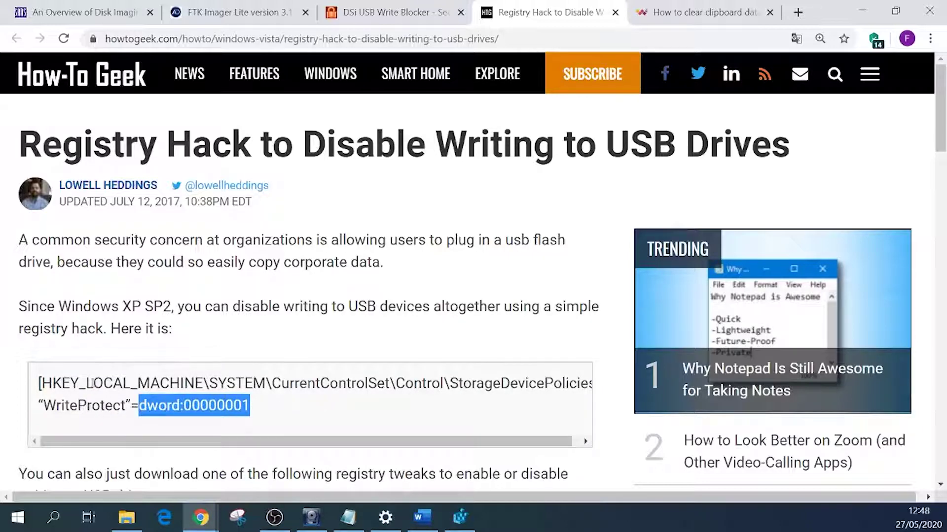
{"action": "left_click_drag", "start_coordinate": [73, 382], "coordinate": [402, 416]}
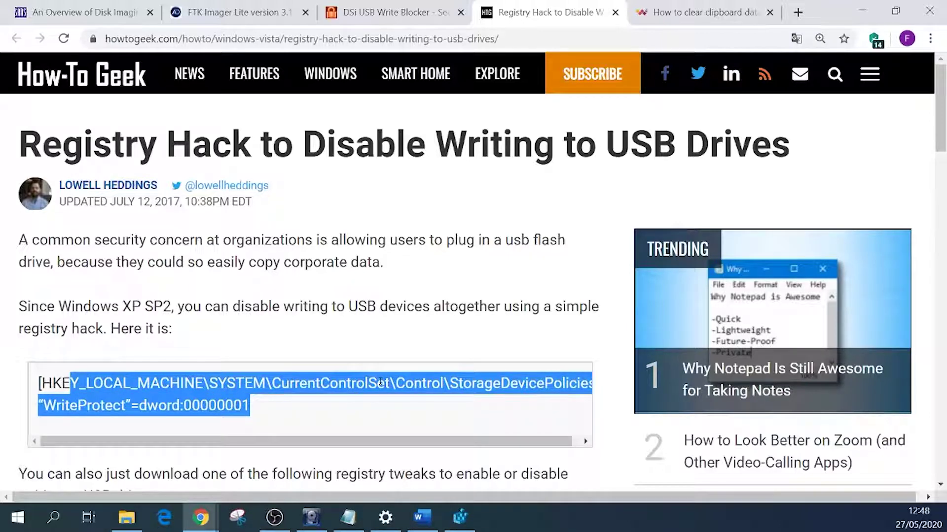
{"action": "scroll", "coordinate": [329, 383], "scroll_direction": "down", "scroll_amount": 1}
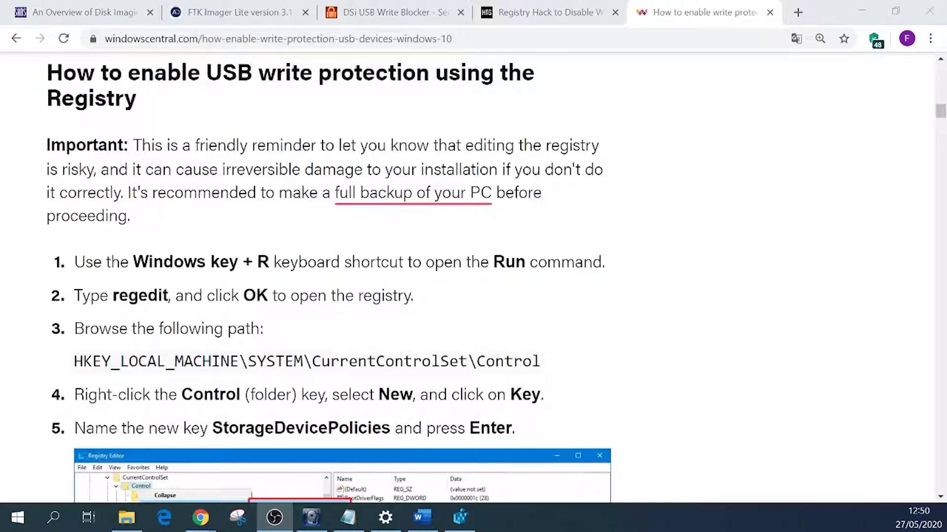
Switch to the Registry Editor and examine the full path of the selected StorageManagement key and the subkeys under Control
{"action": "left_click", "coordinate": [461, 524]}
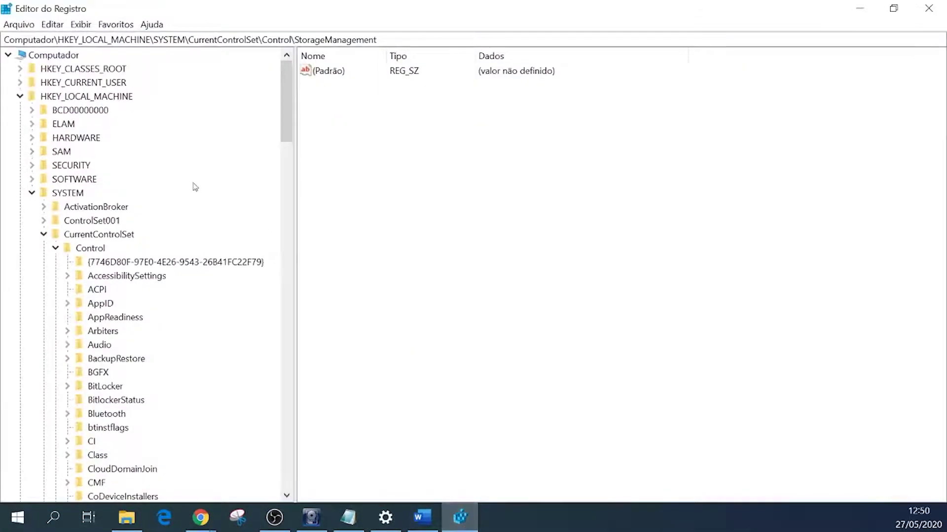
{"action": "left_click_drag", "start_coordinate": [285, 94], "coordinate": [284, 106]}
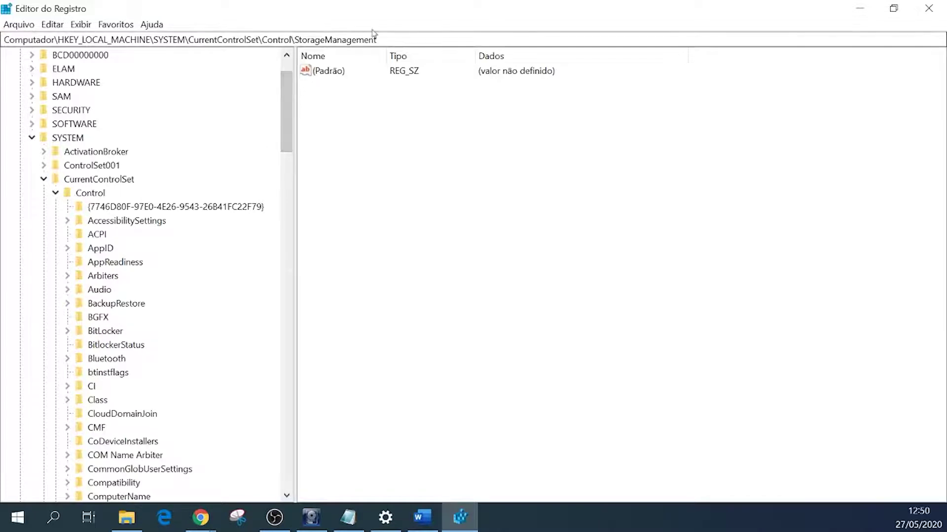
{"action": "left_click_drag", "start_coordinate": [380, 40], "coordinate": [3, 39]}
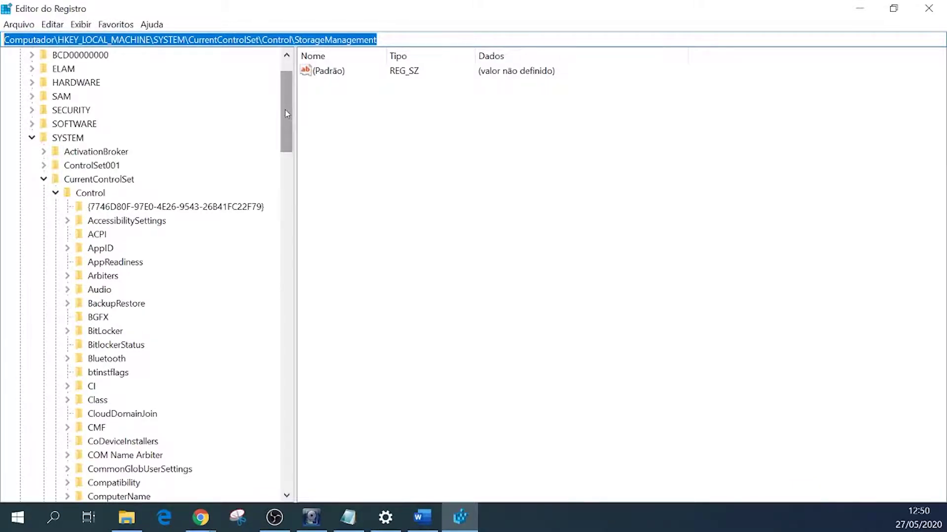
{"action": "left_click_drag", "start_coordinate": [286, 114], "coordinate": [279, 238]}
Return to the Windows Central article in the browser and read the registry instructions for enabling USB write protection up to the Group Policy section
{"action": "left_click", "coordinate": [202, 519]}
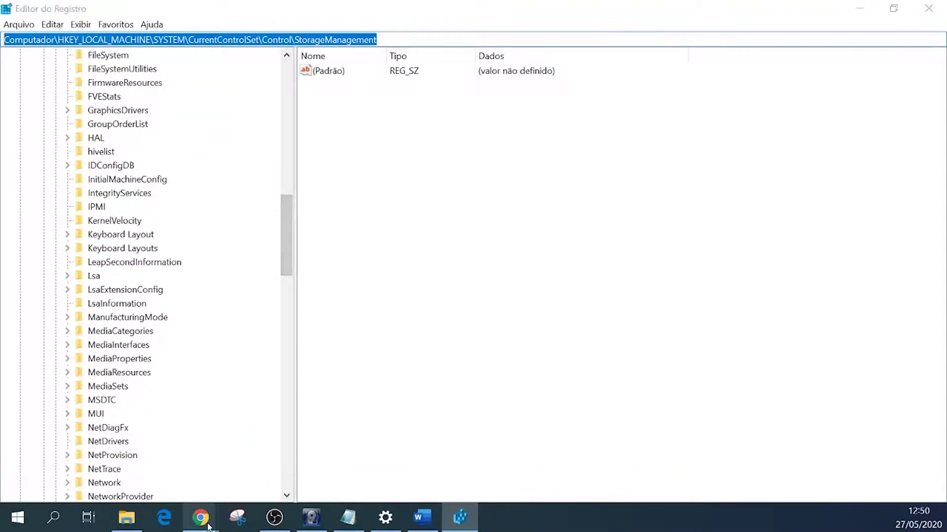
{"action": "left_click", "coordinate": [276, 461]}
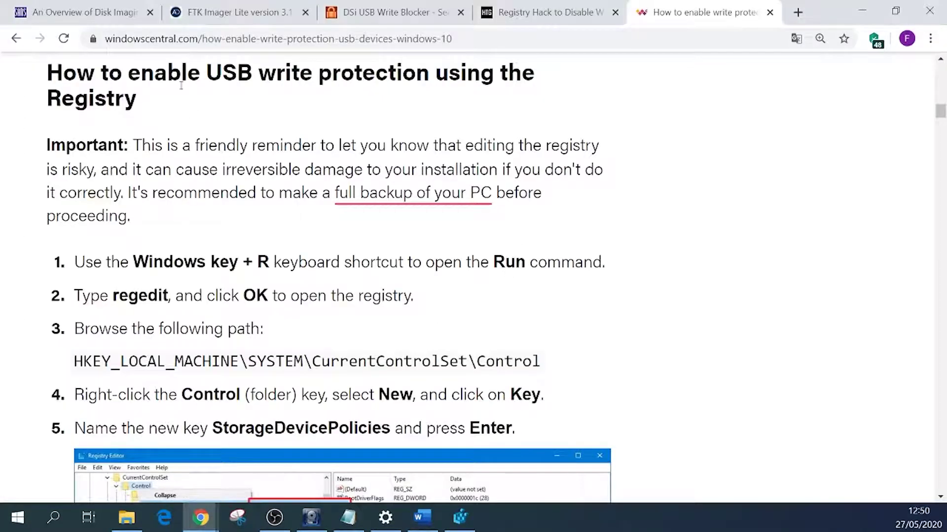
{"action": "scroll", "coordinate": [301, 257], "scroll_direction": "down", "scroll_amount": 5}
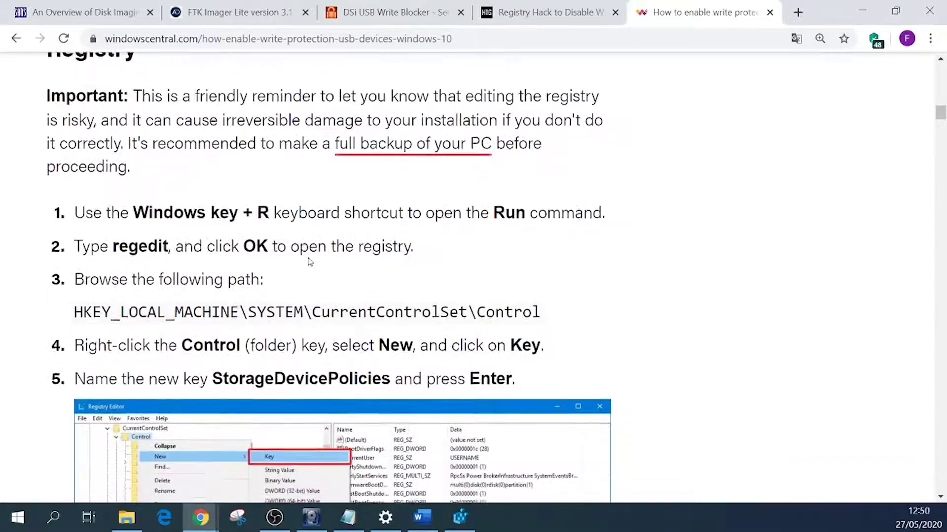
{"action": "scroll", "coordinate": [340, 267], "scroll_direction": "down", "scroll_amount": 4}
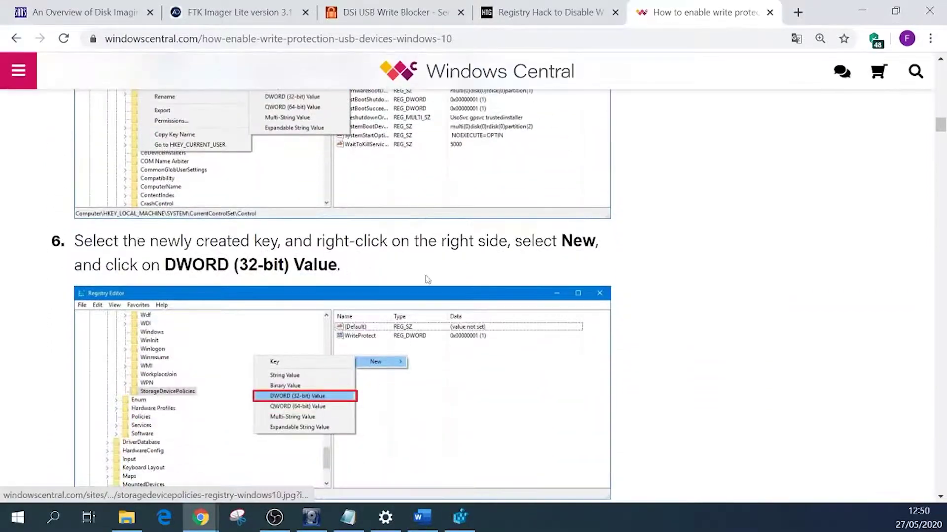
{"action": "scroll", "coordinate": [633, 249], "scroll_direction": "down", "scroll_amount": 5}
{"action": "scroll", "coordinate": [635, 250], "scroll_direction": "down", "scroll_amount": 3}
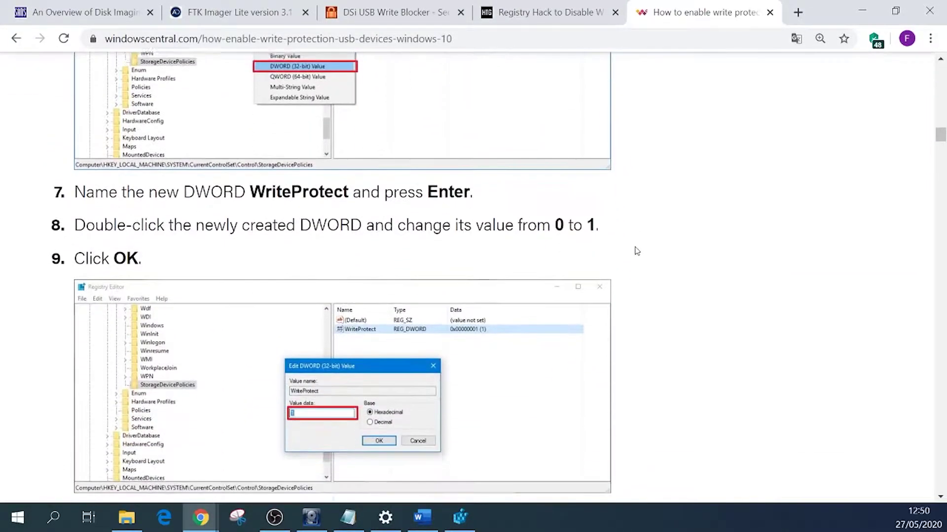
{"action": "scroll", "coordinate": [639, 252], "scroll_direction": "down", "scroll_amount": 9}
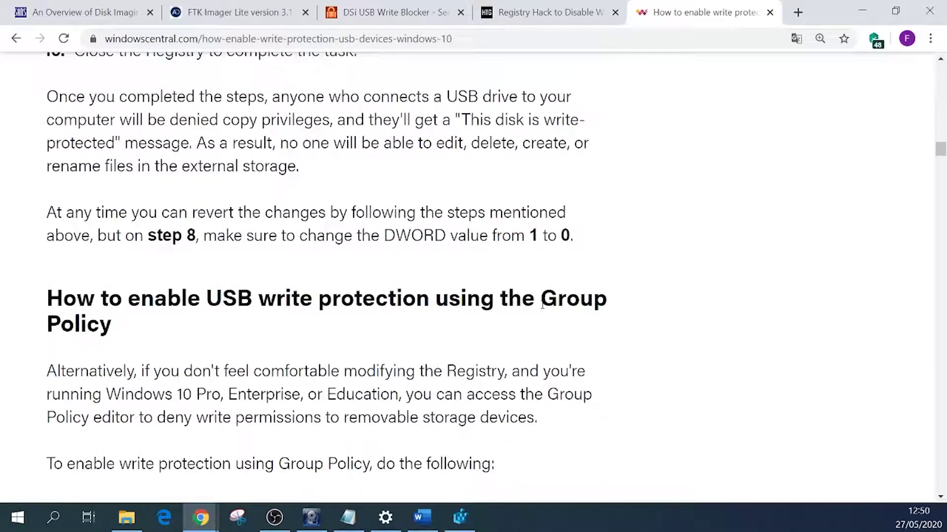
Read the article's Group Policy instructions for USB write protection, covering gpedit.msc, the Removable Storage Access path and enabling the Removable Disks: Deny write access policy
{"action": "left_click_drag", "start_coordinate": [543, 305], "coordinate": [125, 330]}
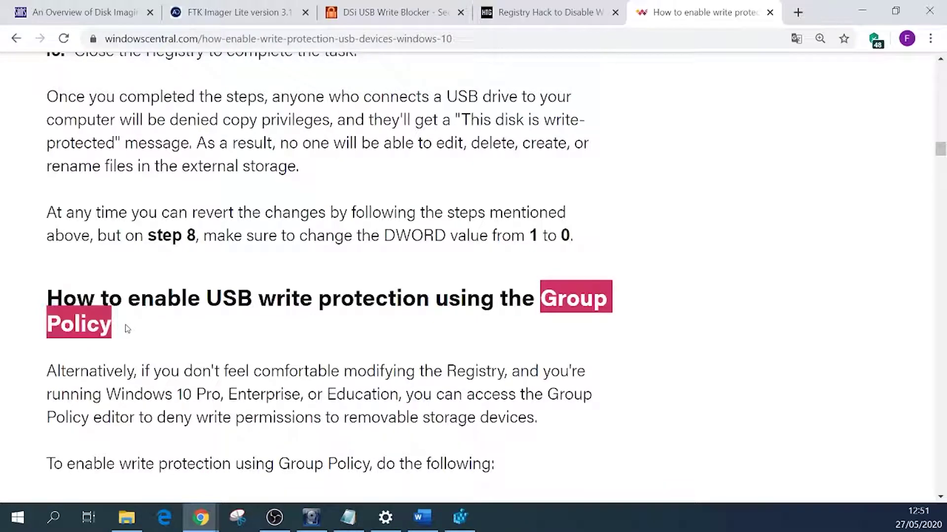
{"action": "scroll", "coordinate": [125, 325], "scroll_direction": "down", "scroll_amount": 4}
{"action": "left_click_drag", "start_coordinate": [198, 343], "coordinate": [114, 341]}
{"action": "scroll", "coordinate": [171, 356], "scroll_direction": "down", "scroll_amount": 2}
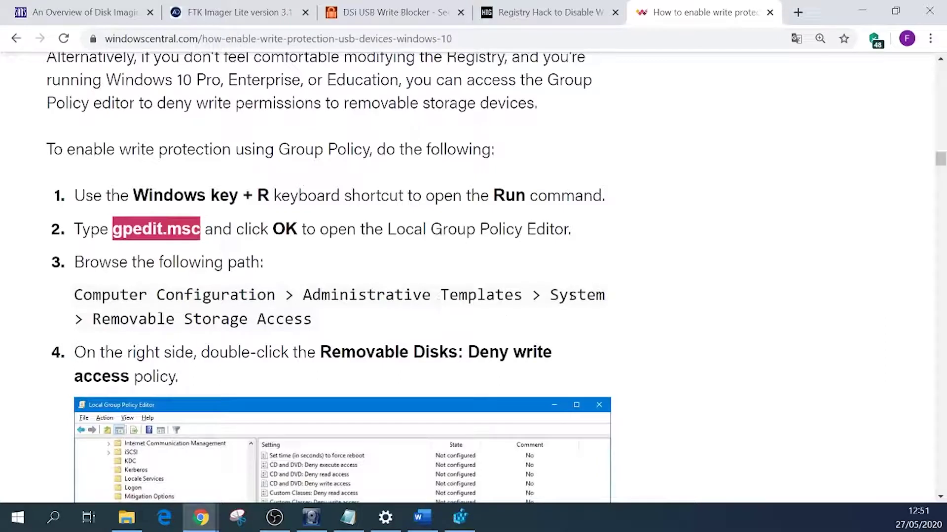
{"action": "left_click_drag", "start_coordinate": [550, 294], "coordinate": [519, 321]}
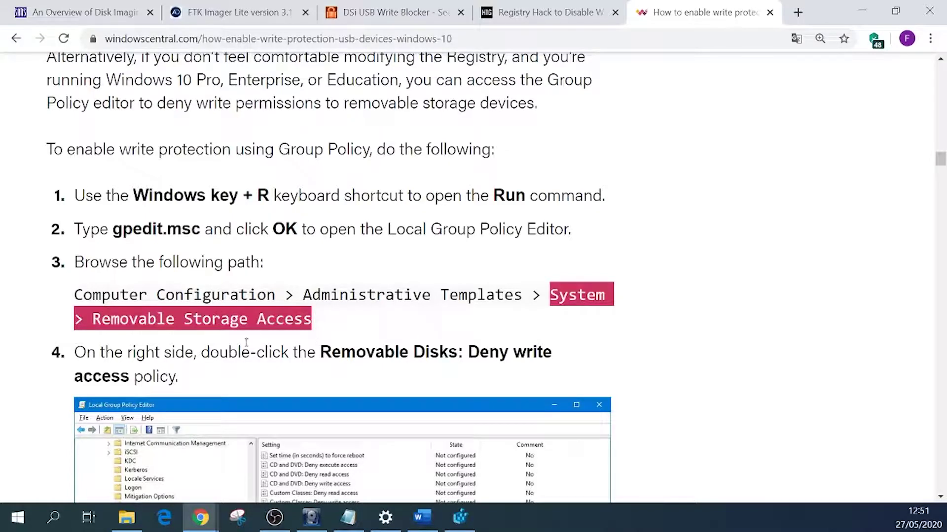
{"action": "scroll", "coordinate": [347, 335], "scroll_direction": "down", "scroll_amount": 1}
{"action": "scroll", "coordinate": [348, 336], "scroll_direction": "down", "scroll_amount": 3}
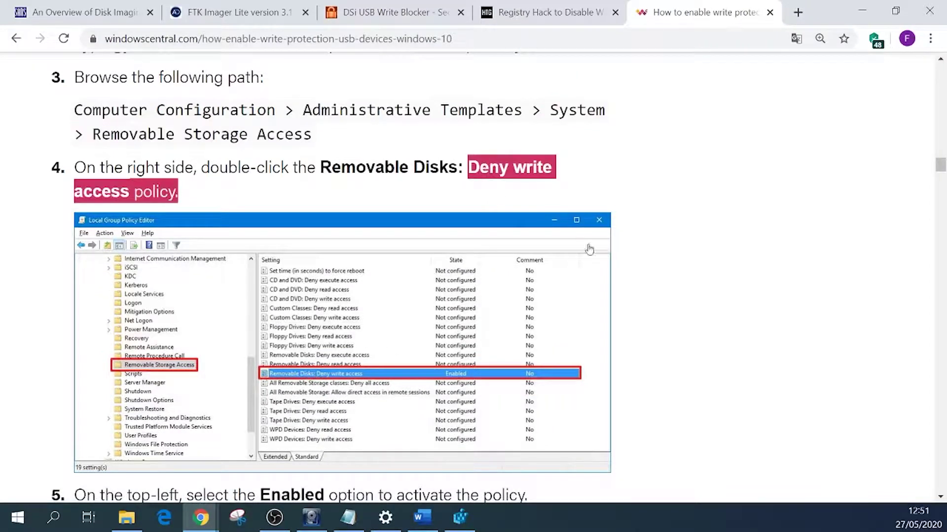
{"action": "scroll", "coordinate": [636, 285], "scroll_direction": "down", "scroll_amount": 4}
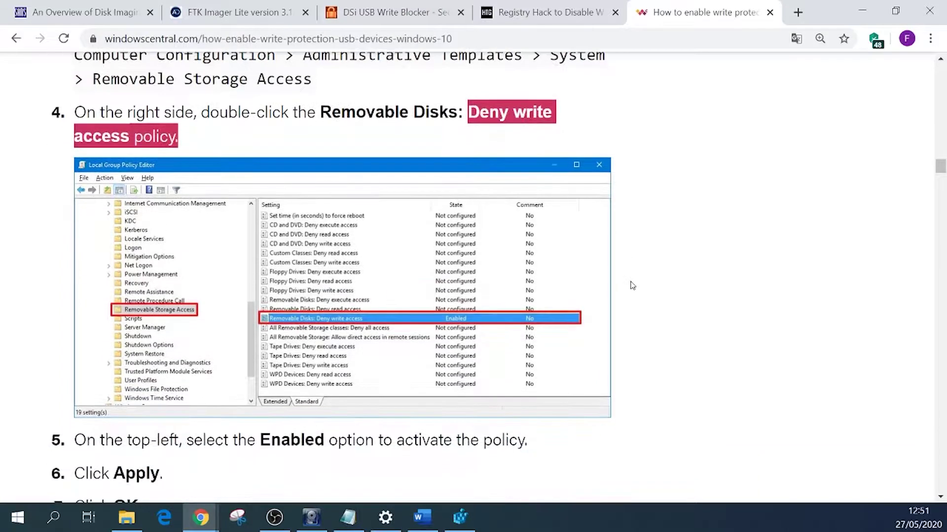
{"action": "scroll", "coordinate": [610, 291], "scroll_direction": "down", "scroll_amount": 4}
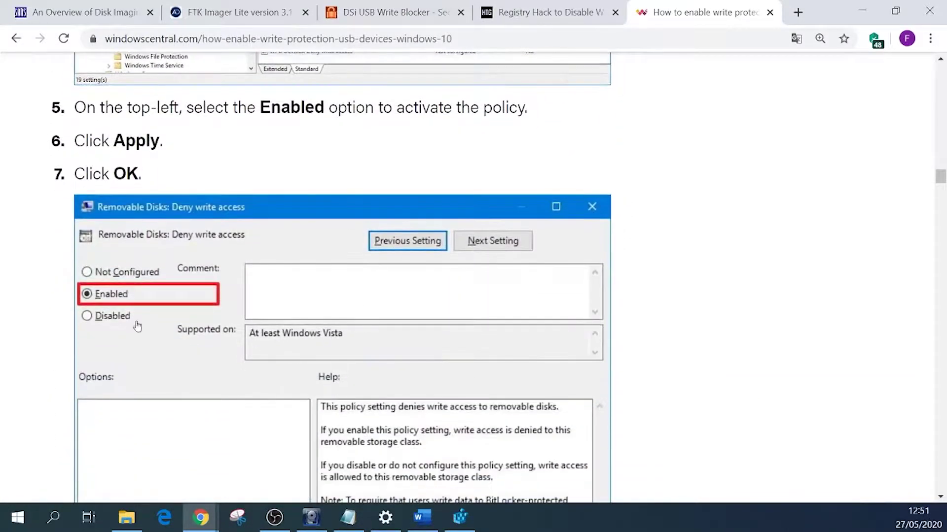